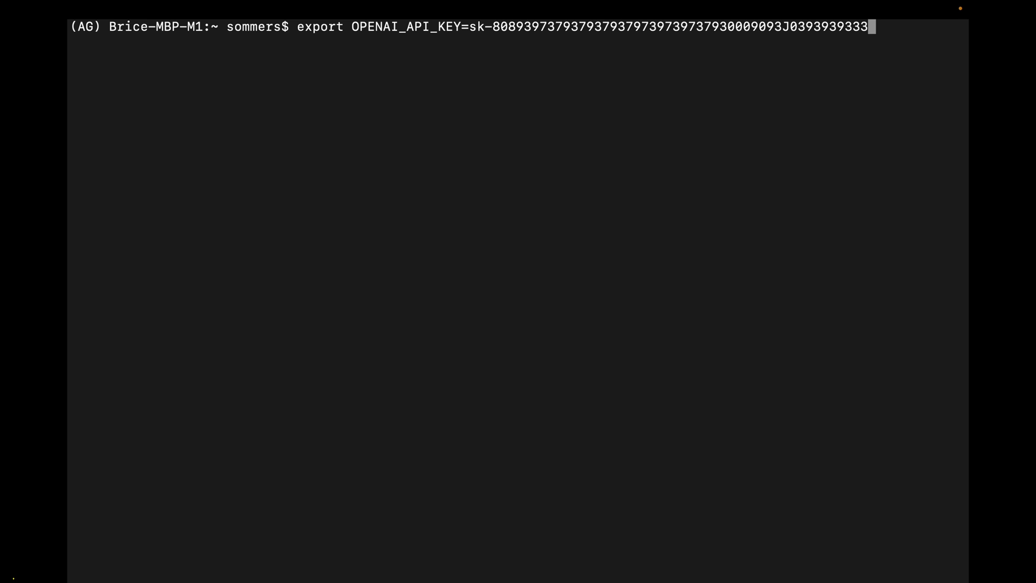
- Copy the command "autogenstudio ui --port 8081" from the AutoGen Studio blog page in Chrome and run it in the terminal
{"action": "key", "text": "ctrl+Left"}
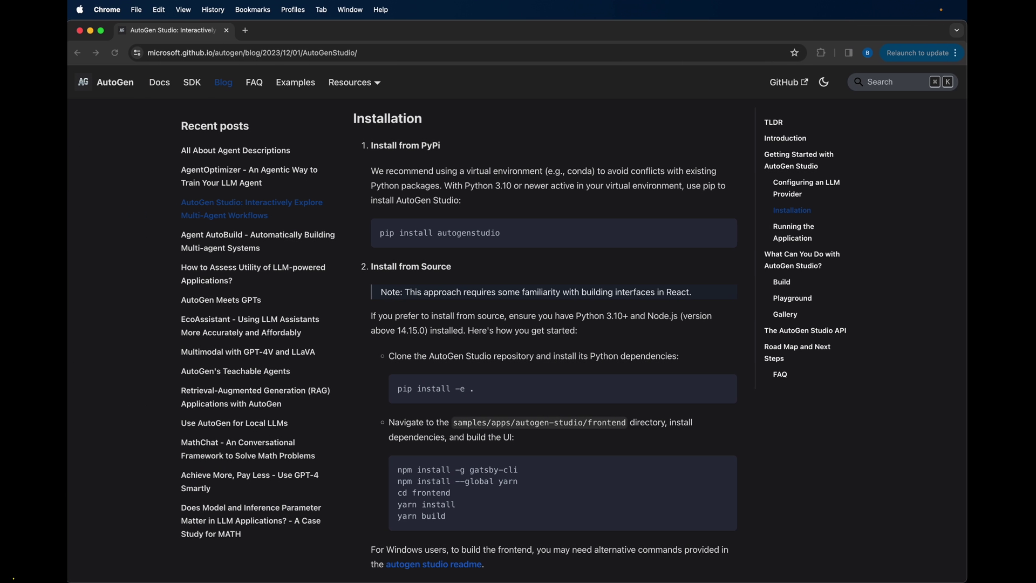
{"action": "scroll", "coordinate": [522, 346], "scroll_direction": "down", "scroll_amount": 7}
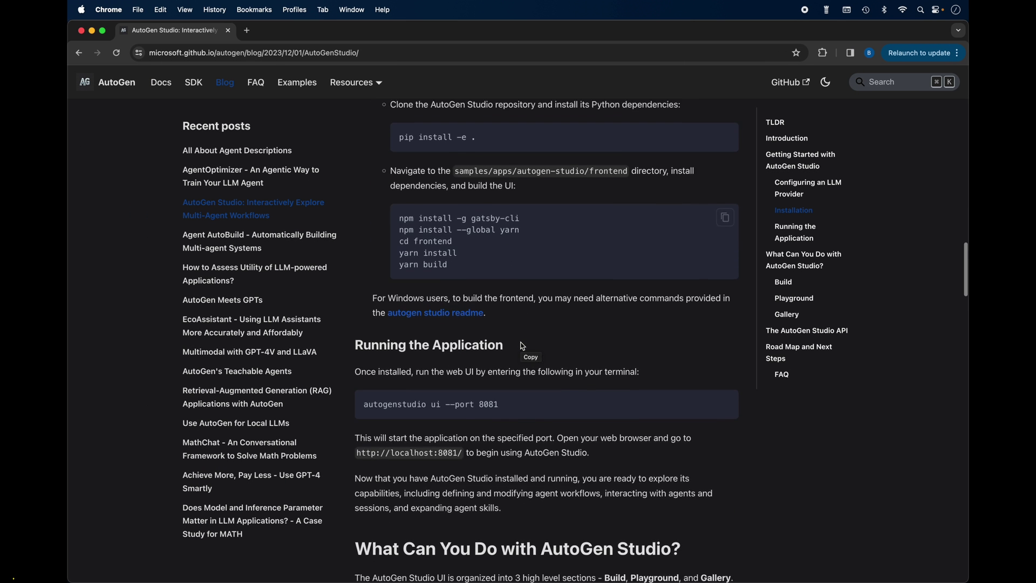
{"action": "scroll", "coordinate": [467, 287], "scroll_direction": "down", "scroll_amount": 2}
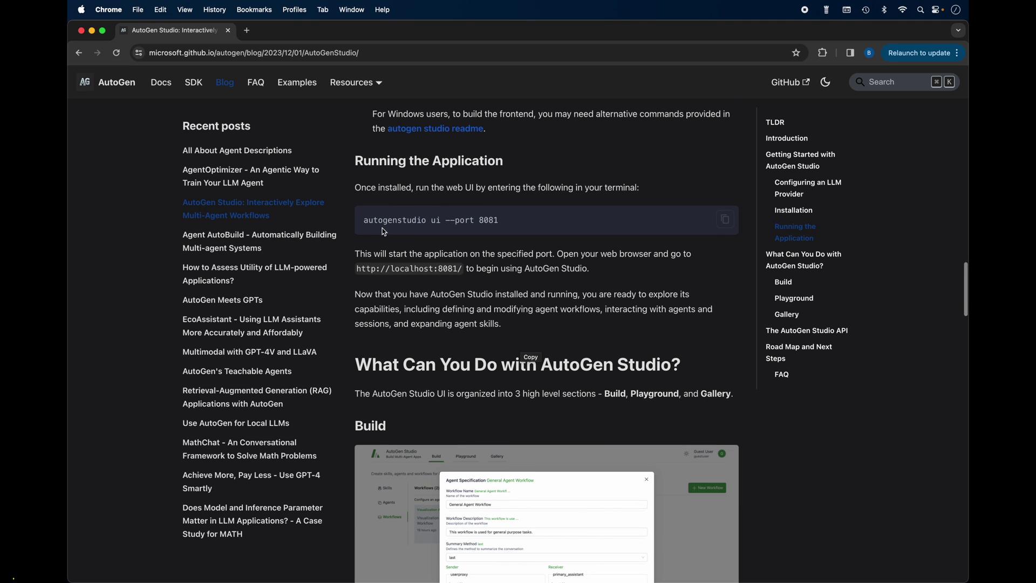
{"action": "left_click", "coordinate": [725, 220]}
{"action": "key", "text": "ctrl+Right"}
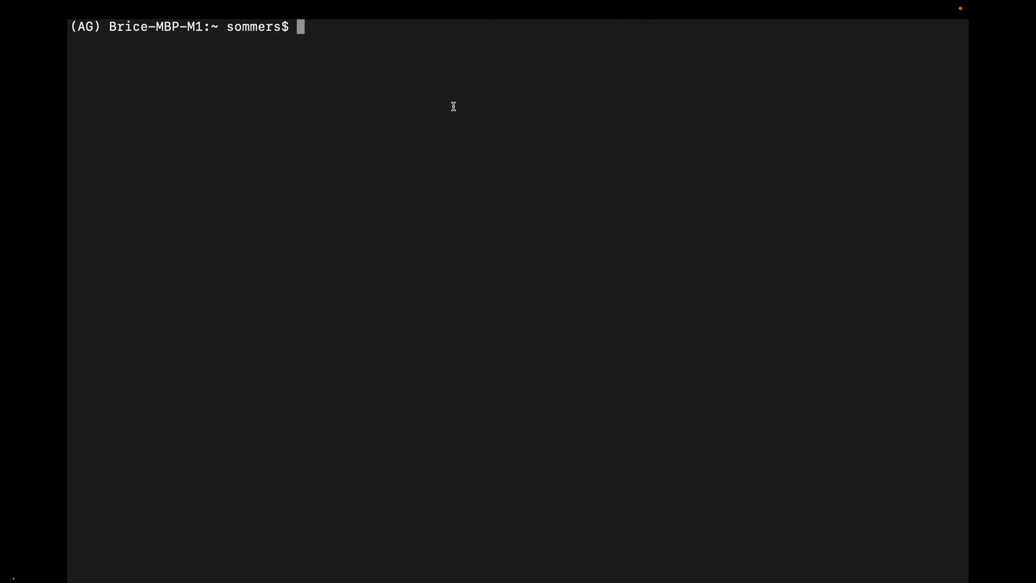
{"action": "key", "text": "super+v"}
{"action": "key", "text": "Return"}
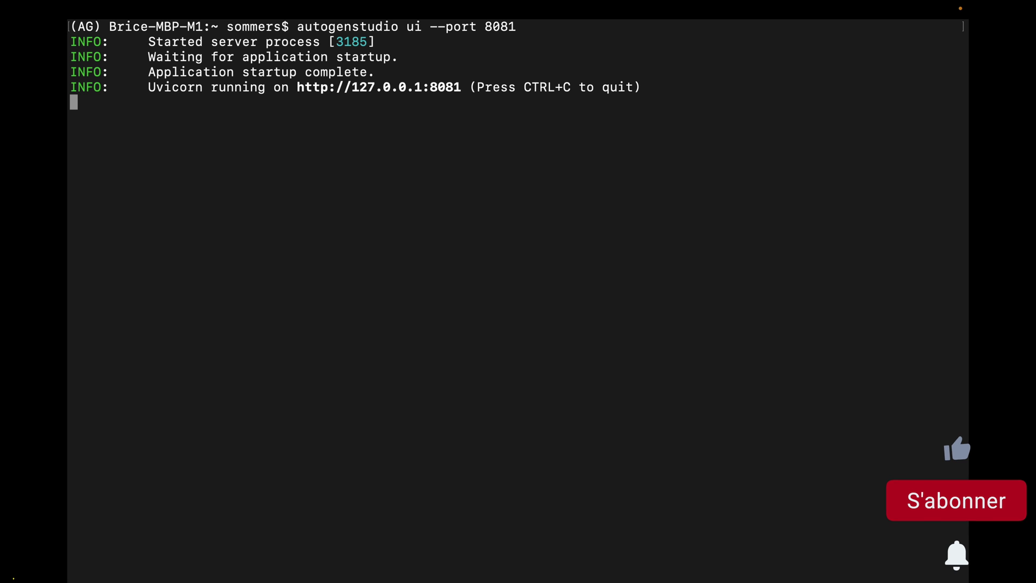
{"action": "left_click_drag", "start_coordinate": [463, 87], "coordinate": [300, 87]}
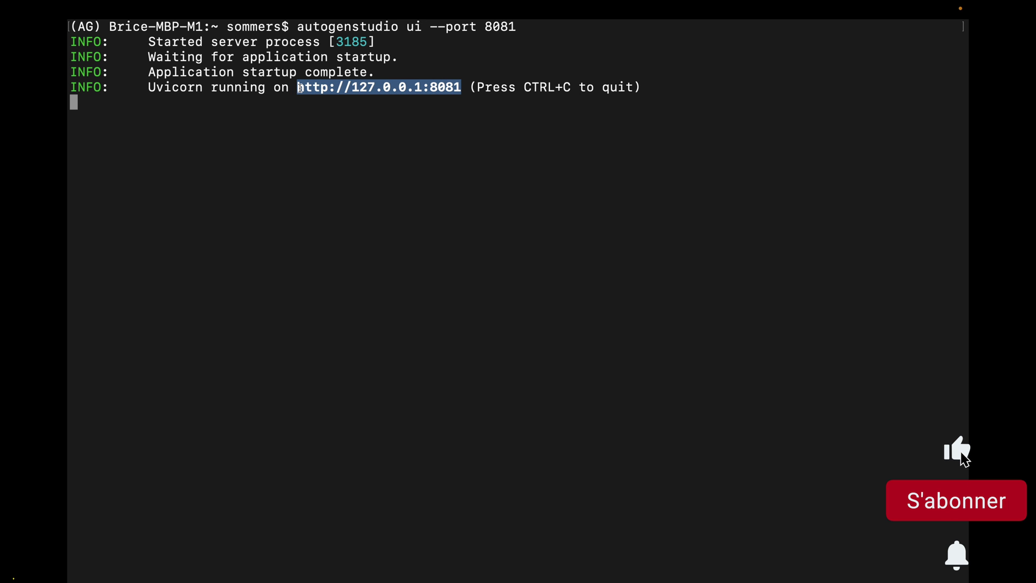
{"action": "key", "text": "ctrl+Left"}
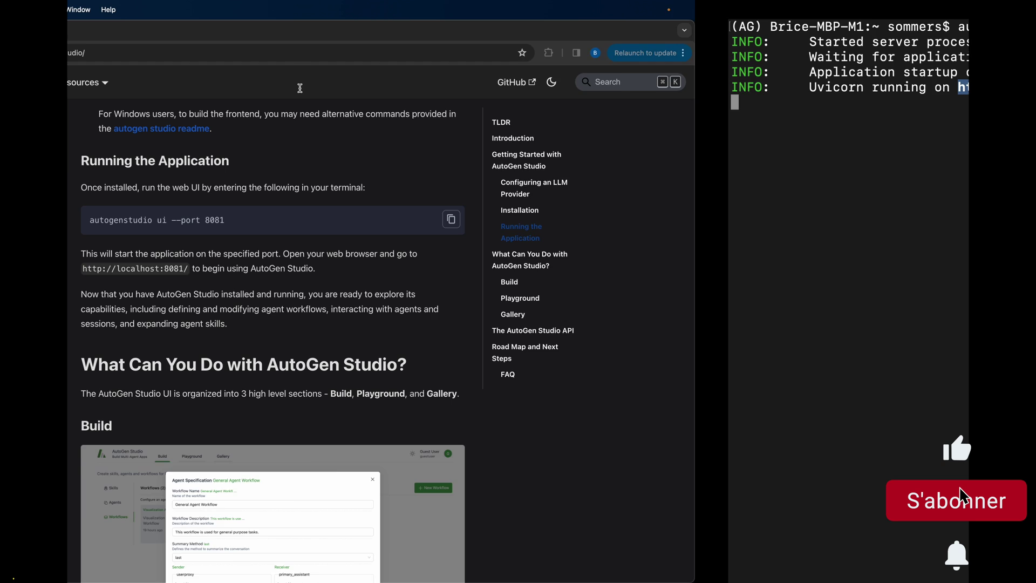
{"action": "left_click", "coordinate": [327, 58]}
{"action": "key", "text": "super+v"}
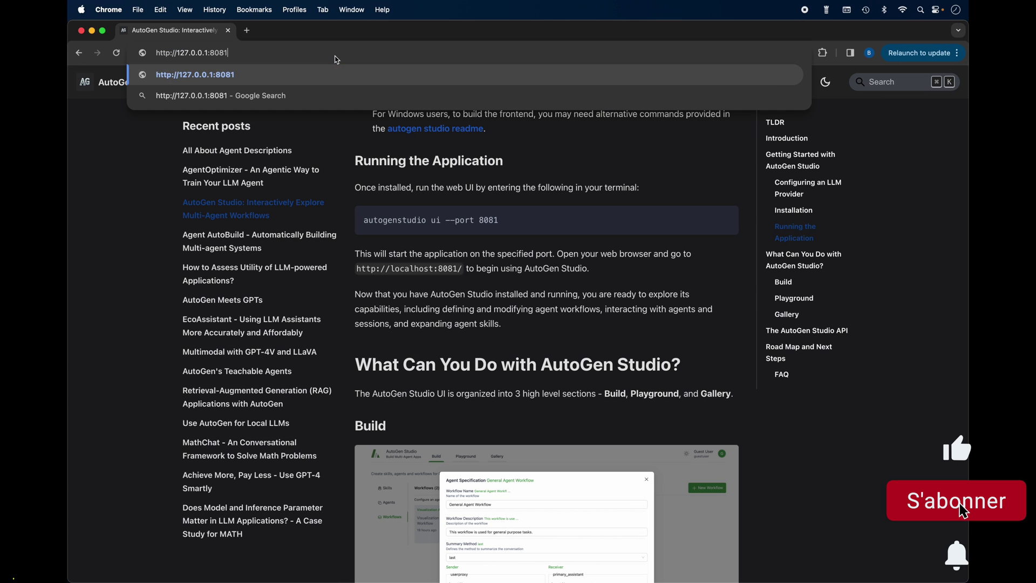
{"action": "key", "text": "Return"}
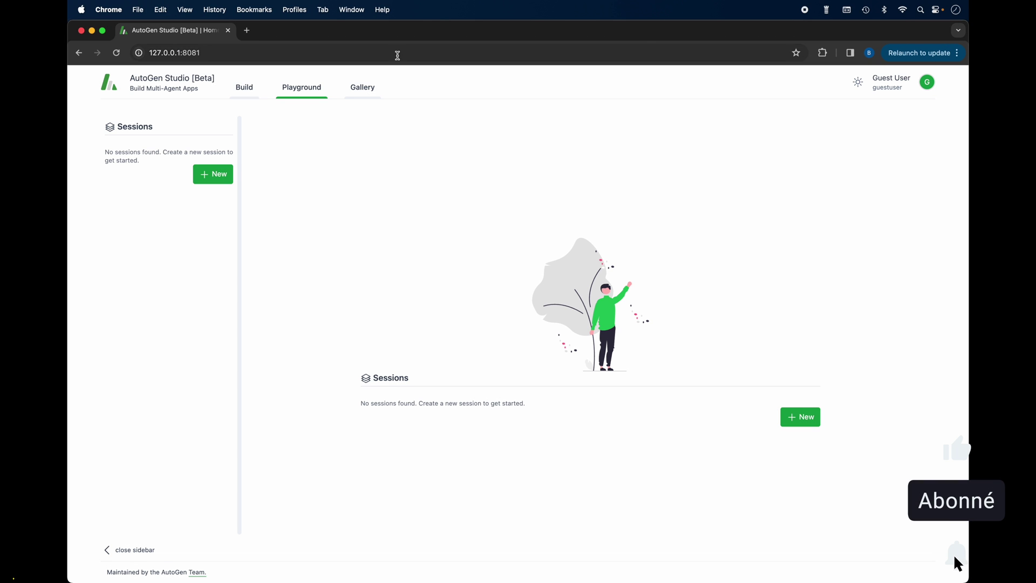
{"action": "left_click", "coordinate": [857, 84]}
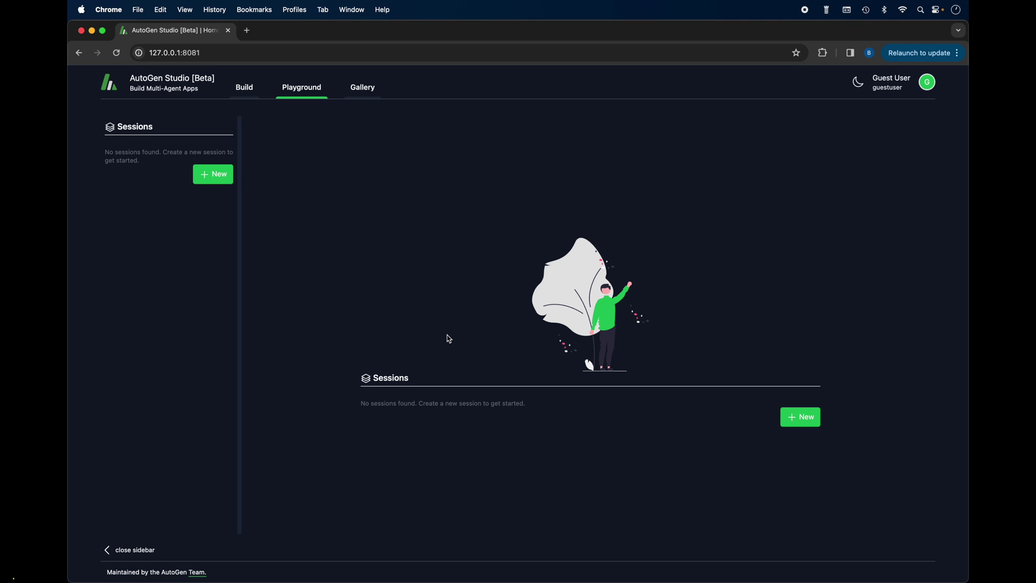
- View the Gallery, the Build section's workflows and its list of skills
{"action": "left_click", "coordinate": [362, 88]}
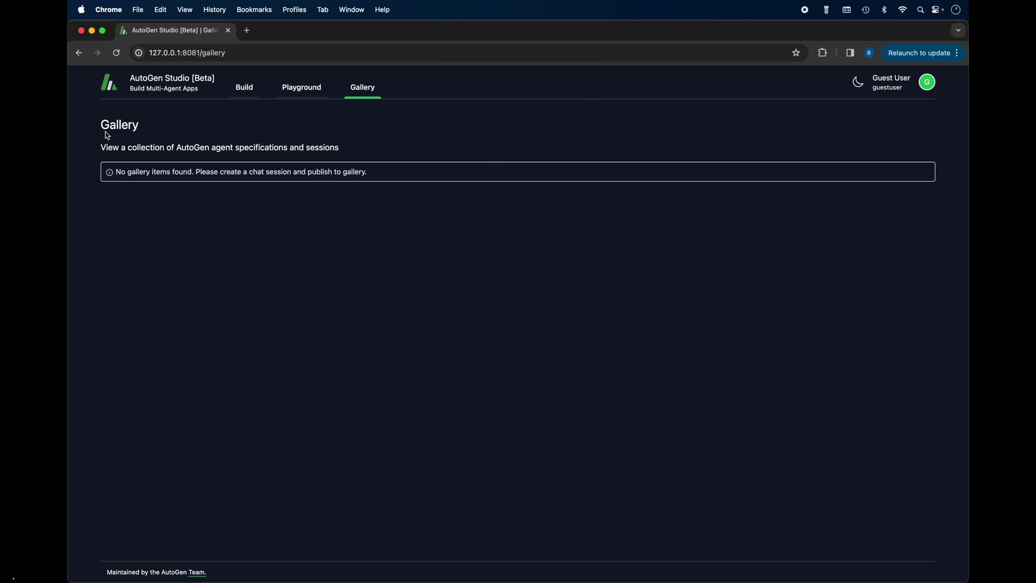
{"action": "left_click", "coordinate": [250, 94]}
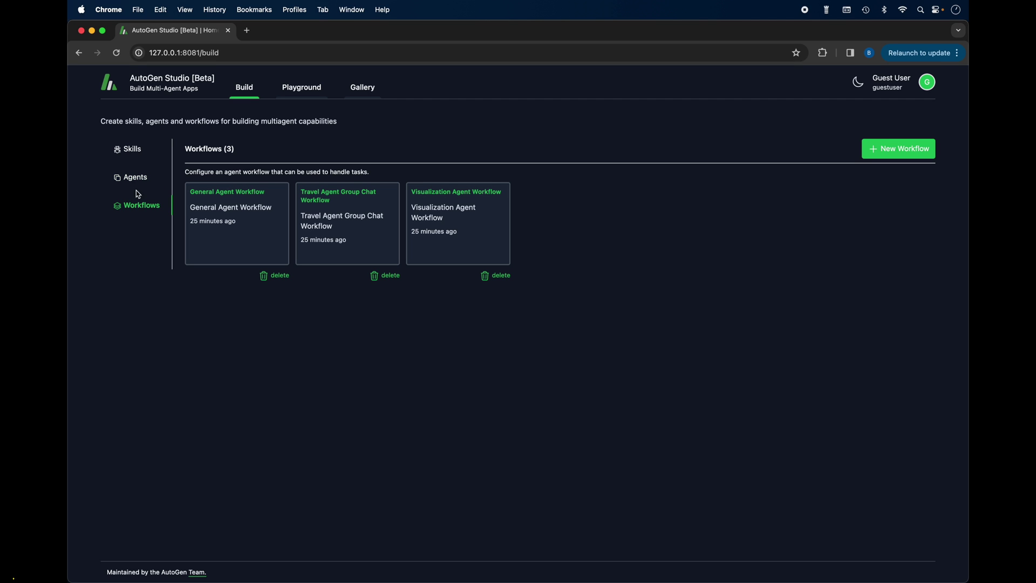
{"action": "left_click", "coordinate": [132, 149]}
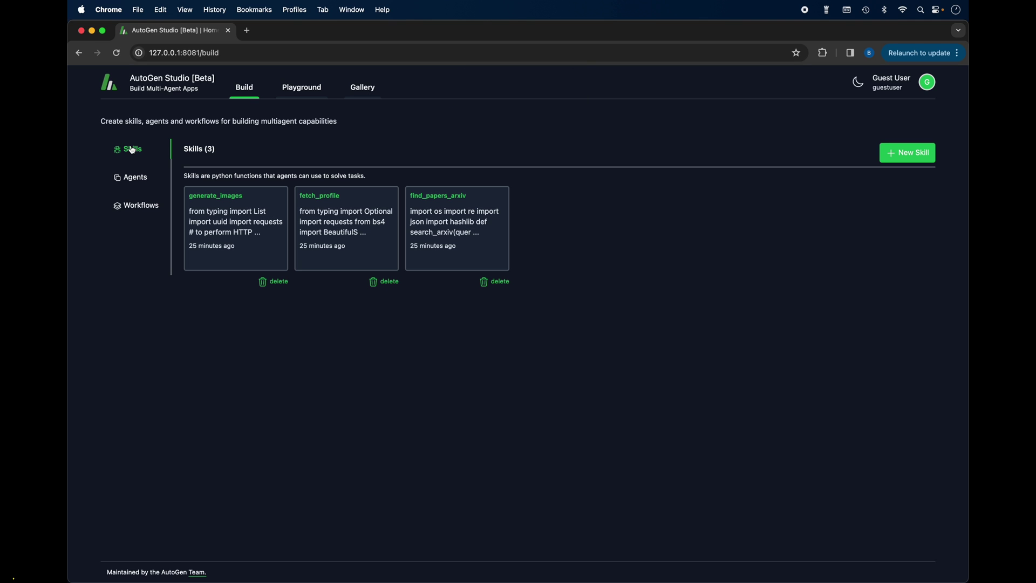
- Read through the Python code of the generate_images skill and close it without changes
{"action": "left_click", "coordinate": [220, 222]}
{"action": "scroll", "coordinate": [556, 264], "scroll_direction": "down", "scroll_amount": 10}
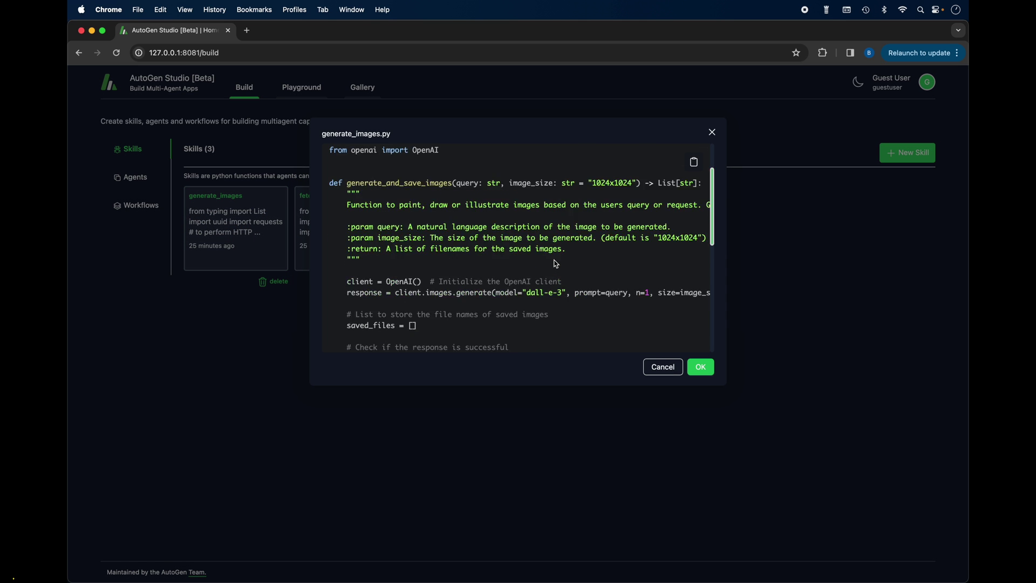
{"action": "scroll", "coordinate": [556, 263], "scroll_direction": "up", "scroll_amount": 10}
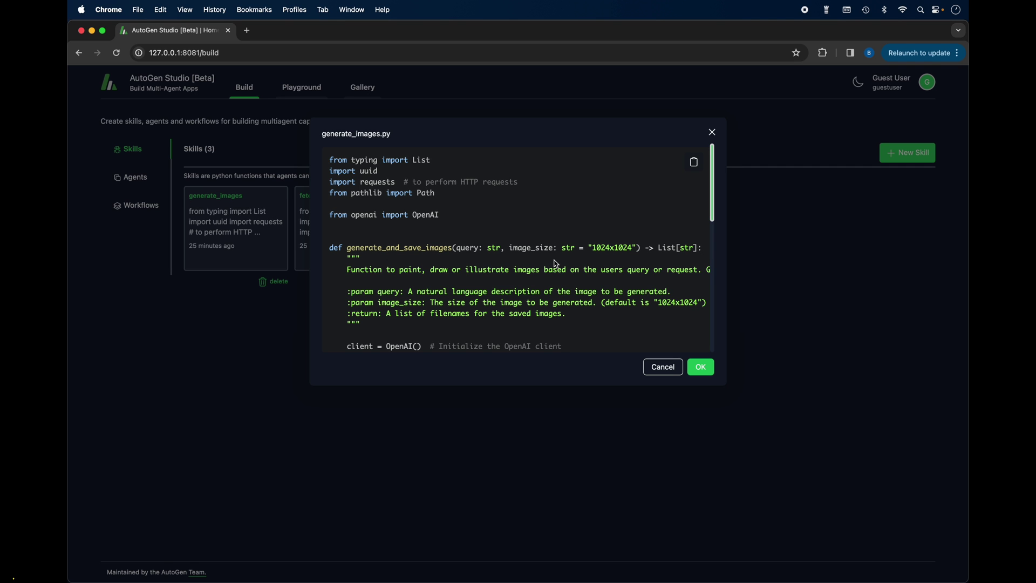
{"action": "scroll", "coordinate": [515, 293], "scroll_direction": "down", "scroll_amount": 5}
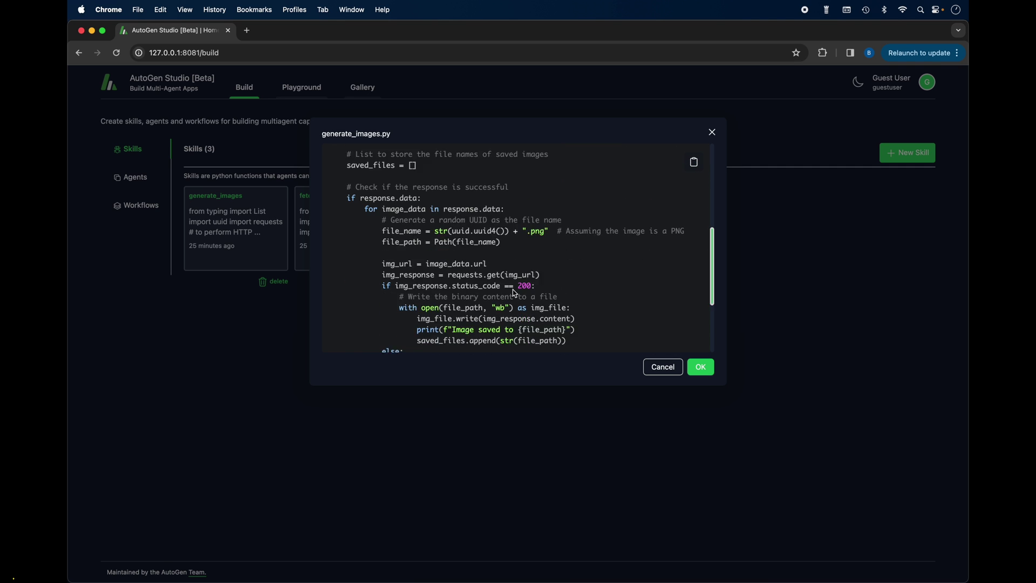
{"action": "scroll", "coordinate": [534, 277], "scroll_direction": "down", "scroll_amount": 2}
{"action": "scroll", "coordinate": [538, 279], "scroll_direction": "down", "scroll_amount": 4}
{"action": "scroll", "coordinate": [541, 284], "scroll_direction": "up", "scroll_amount": 10}
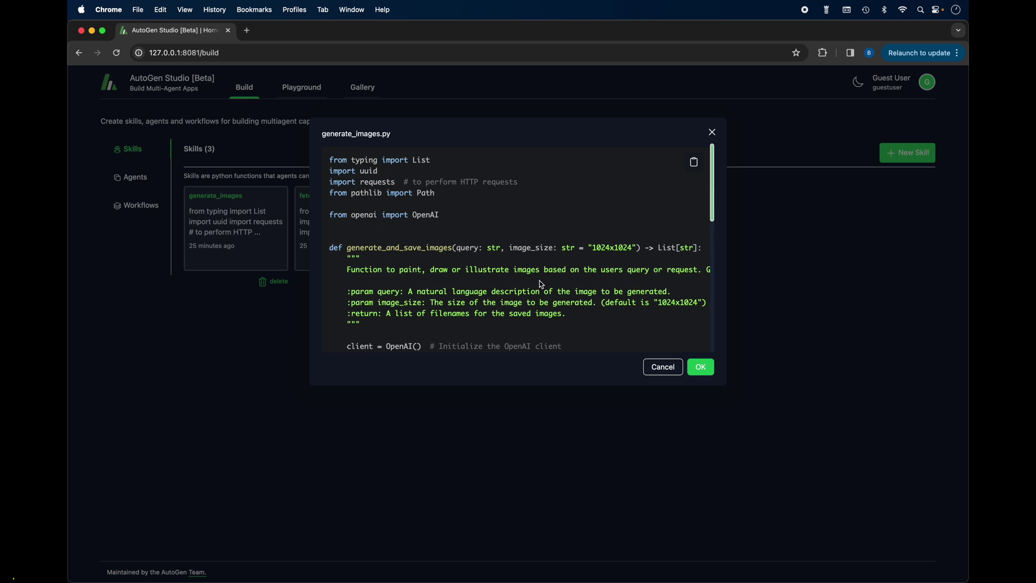
{"action": "left_click", "coordinate": [711, 134]}
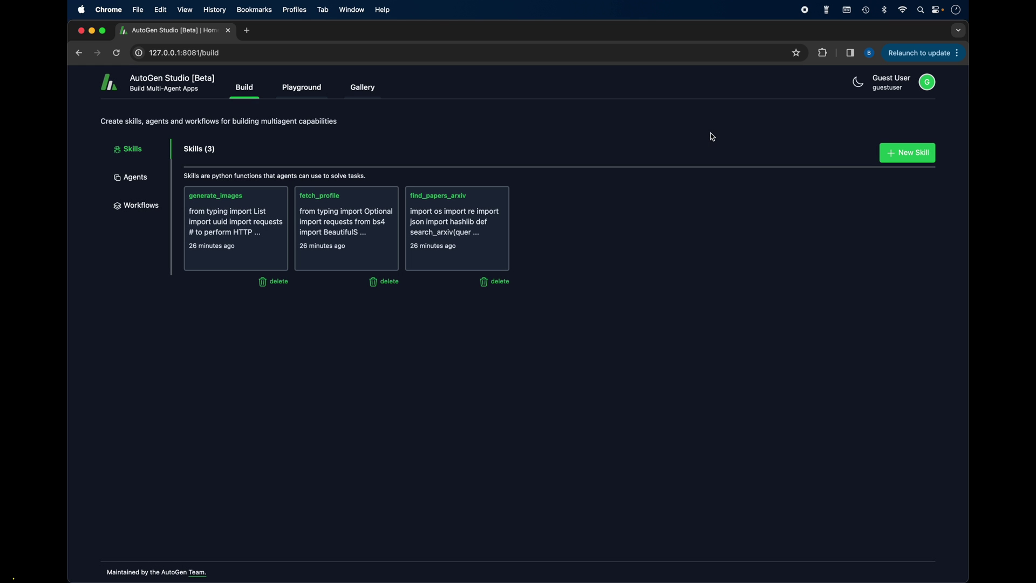
- Open the form for a new skill, review its title field and sample code, and close it without saving
{"action": "left_click", "coordinate": [908, 157]}
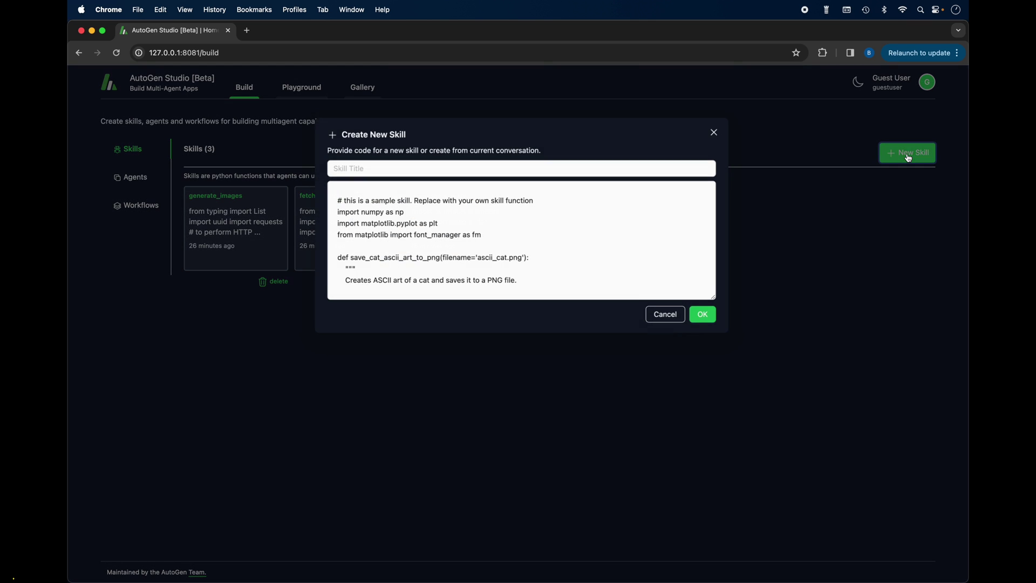
{"action": "scroll", "coordinate": [513, 249], "scroll_direction": "down", "scroll_amount": 5}
{"action": "scroll", "coordinate": [515, 251], "scroll_direction": "up", "scroll_amount": 5}
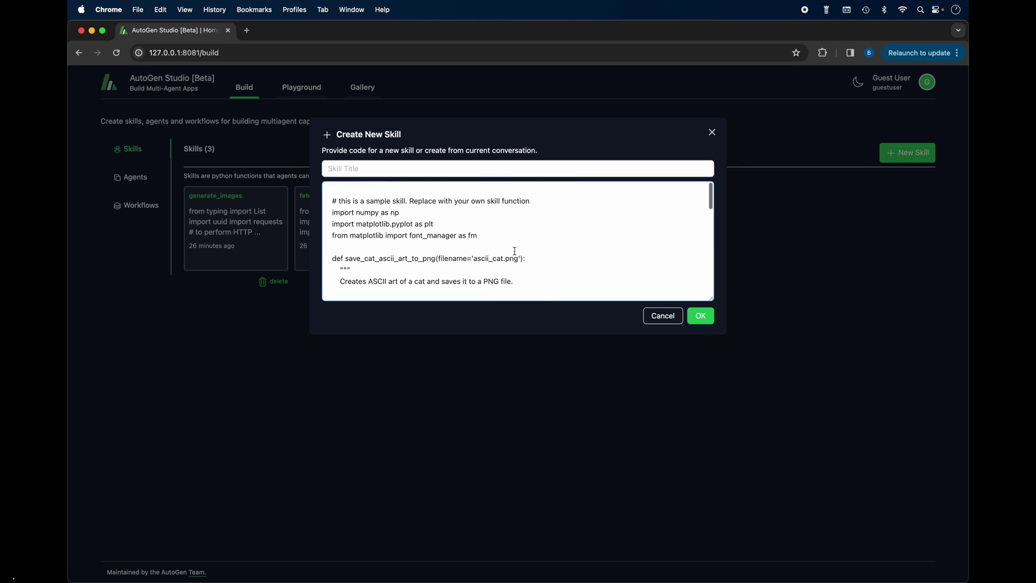
{"action": "left_click", "coordinate": [489, 169]}
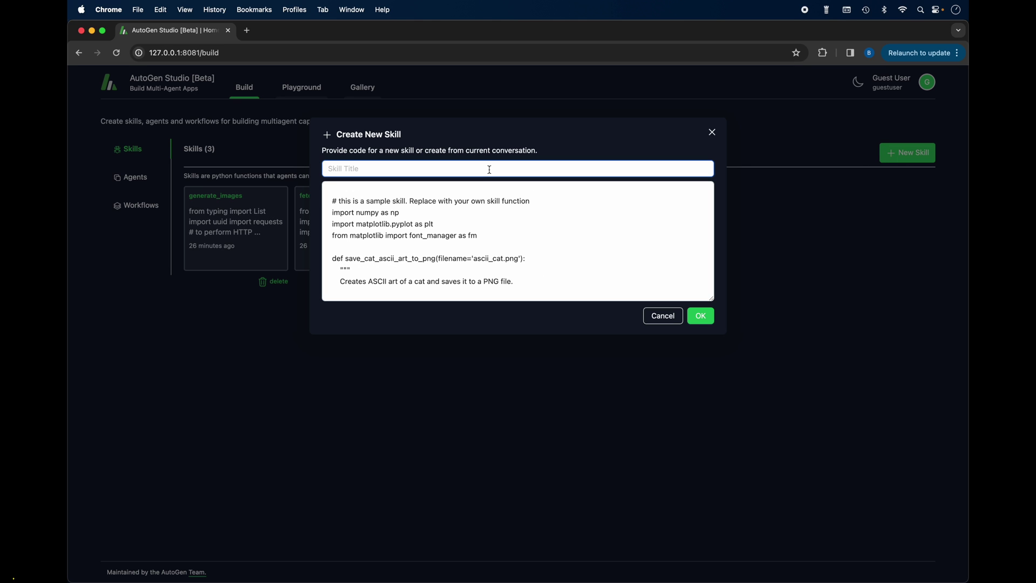
{"action": "scroll", "coordinate": [474, 235], "scroll_direction": "down", "scroll_amount": 5}
{"action": "scroll", "coordinate": [483, 299], "scroll_direction": "up", "scroll_amount": 5}
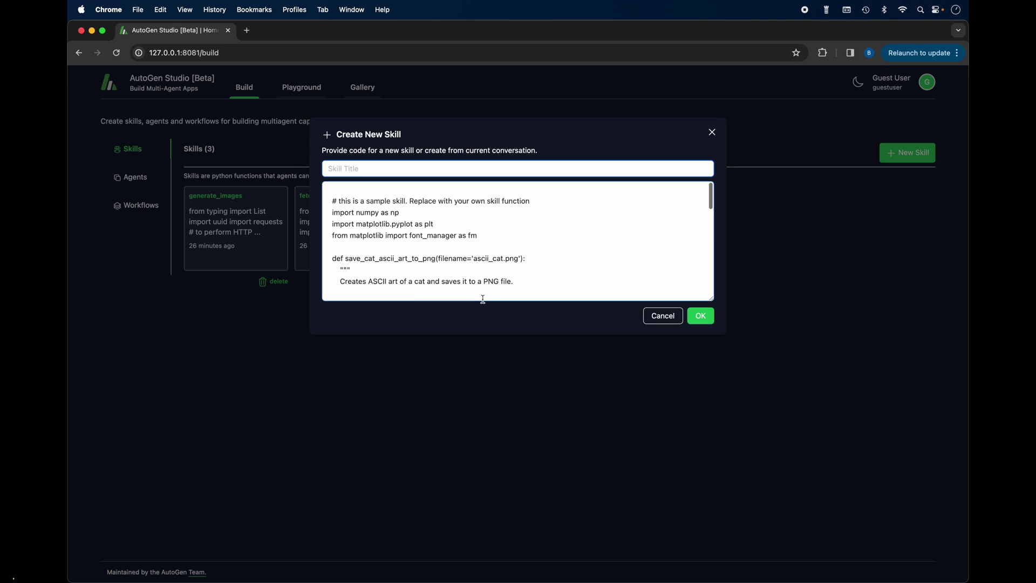
{"action": "left_click", "coordinate": [712, 133]}
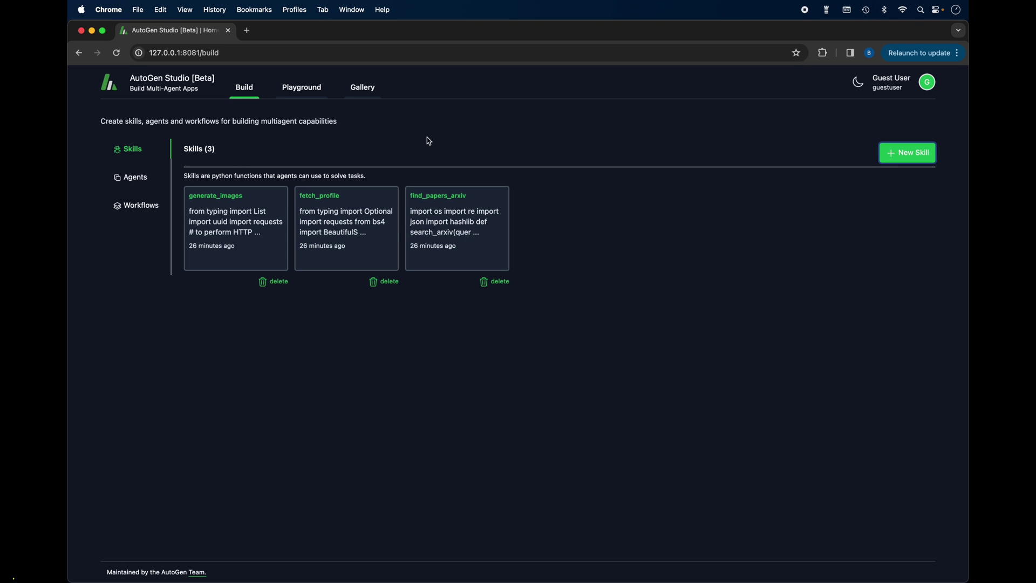
- Show the agents, look over the specification form for a new agent, and cancel it
{"action": "left_click", "coordinate": [131, 179]}
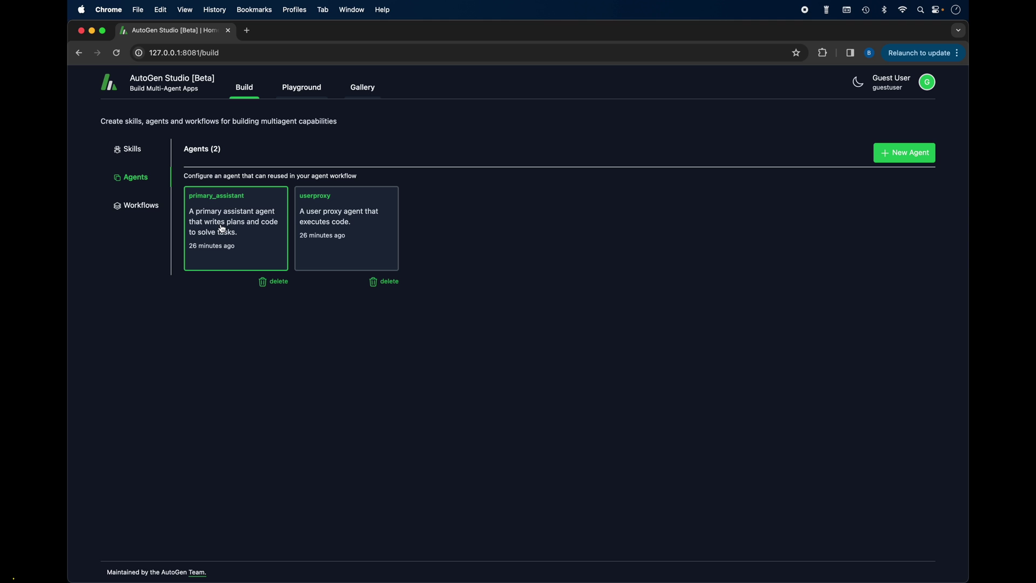
{"action": "left_click", "coordinate": [909, 149]}
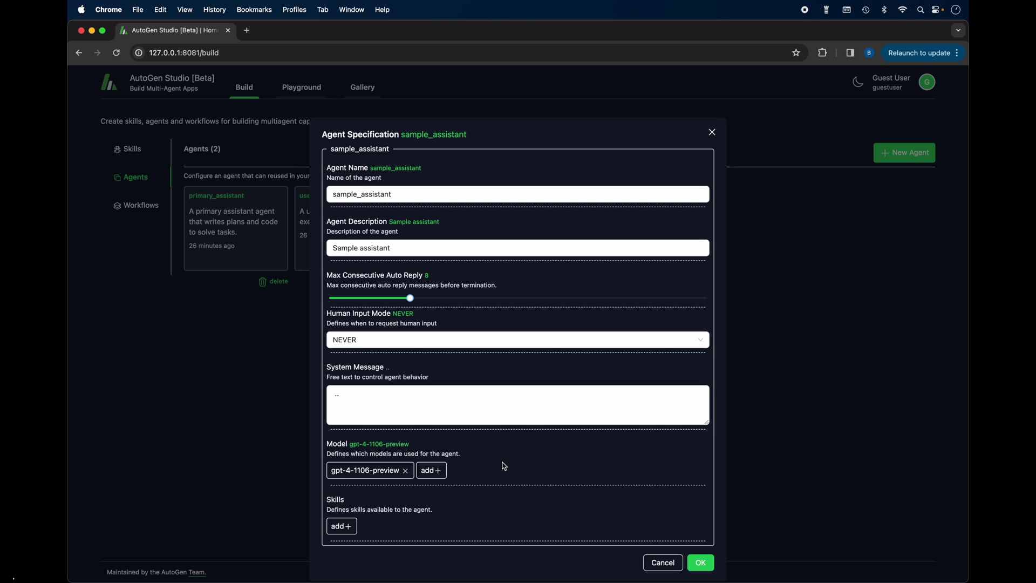
{"action": "left_click", "coordinate": [661, 564]}
- Examine the primary_assistant agent's name, description, auto-reply limit, system message, model and skills, and close its specification without saving
{"action": "left_click", "coordinate": [232, 232]}
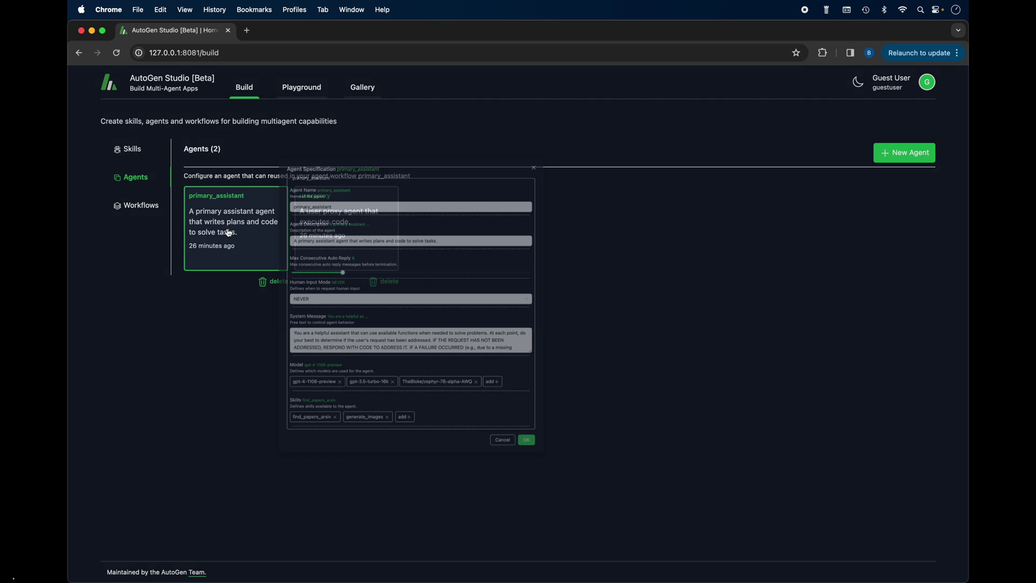
{"action": "scroll", "coordinate": [522, 388], "scroll_direction": "down", "scroll_amount": 1}
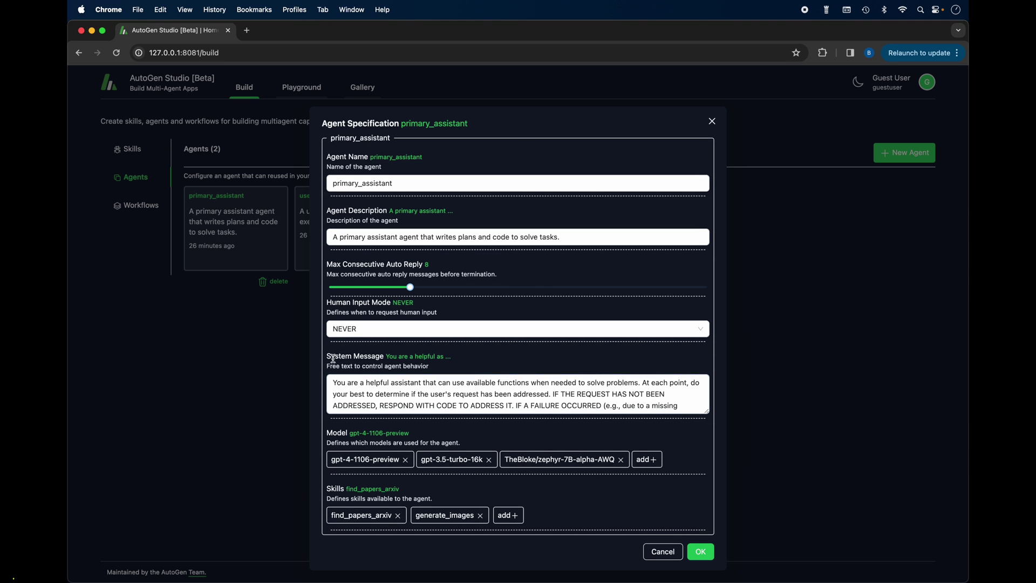
{"action": "left_click_drag", "start_coordinate": [328, 359], "coordinate": [434, 377]}
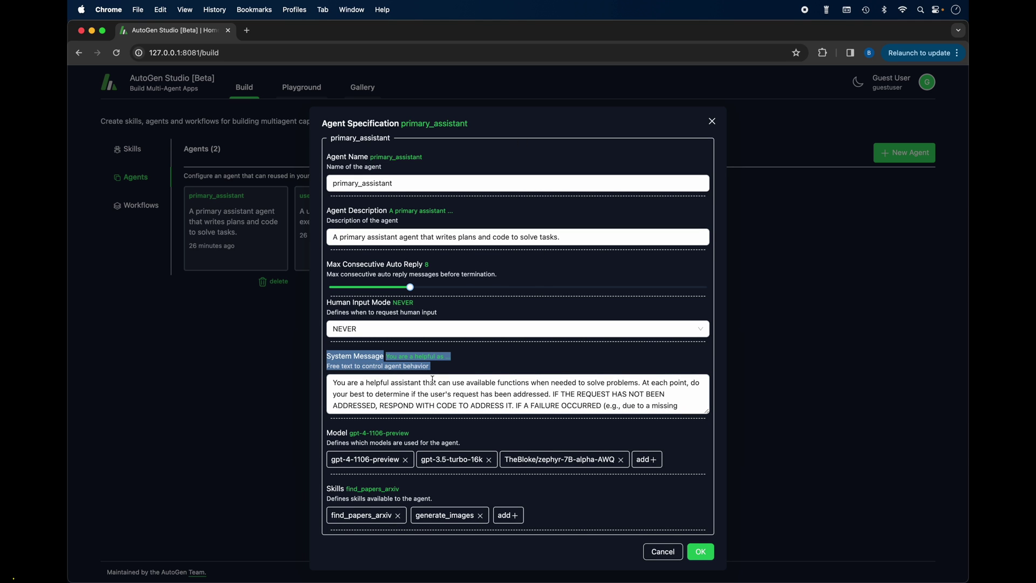
{"action": "triple_click", "coordinate": [329, 434]}
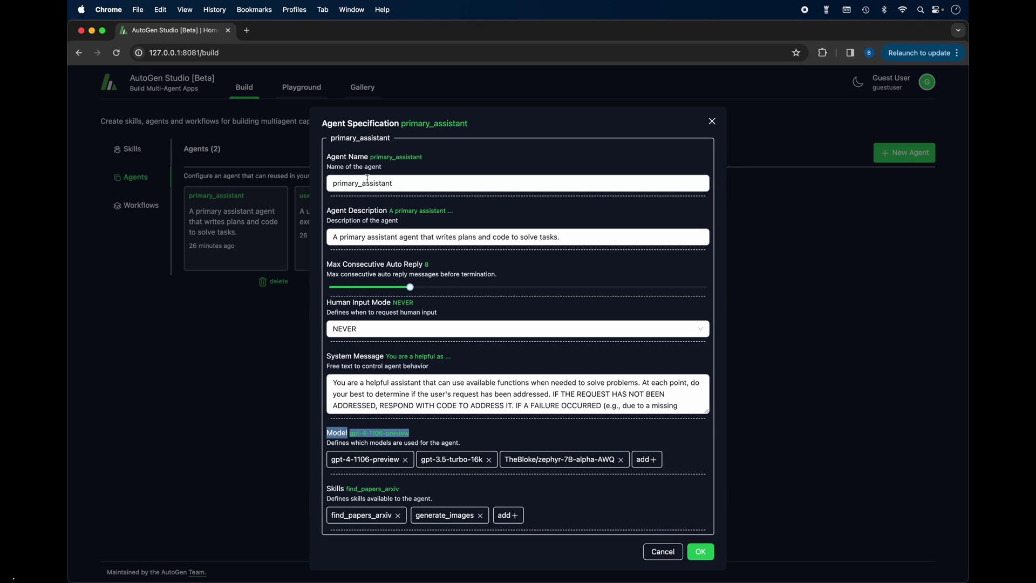
{"action": "left_click_drag", "start_coordinate": [351, 183], "coordinate": [441, 186]}
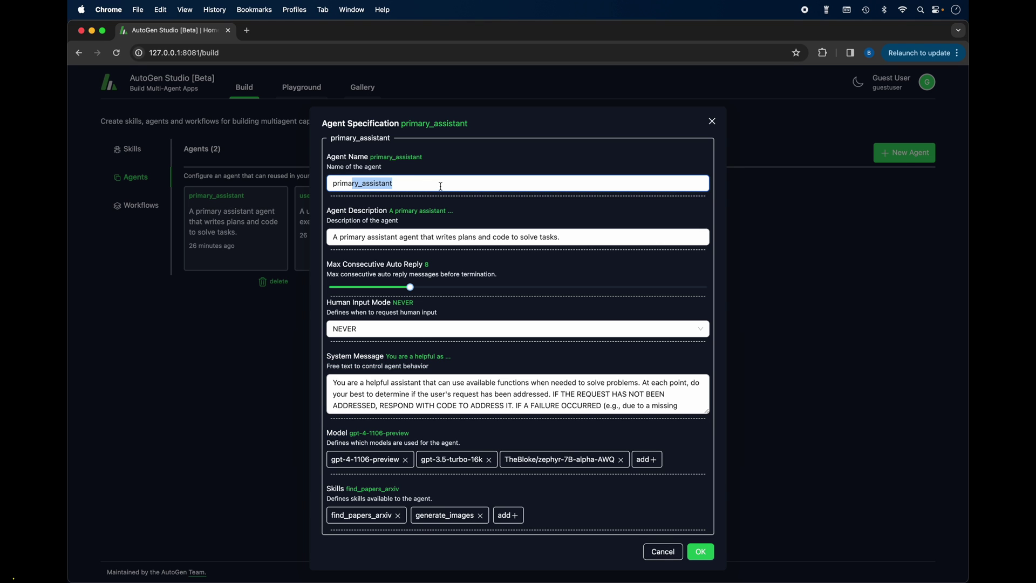
{"action": "triple_click", "coordinate": [451, 232]}
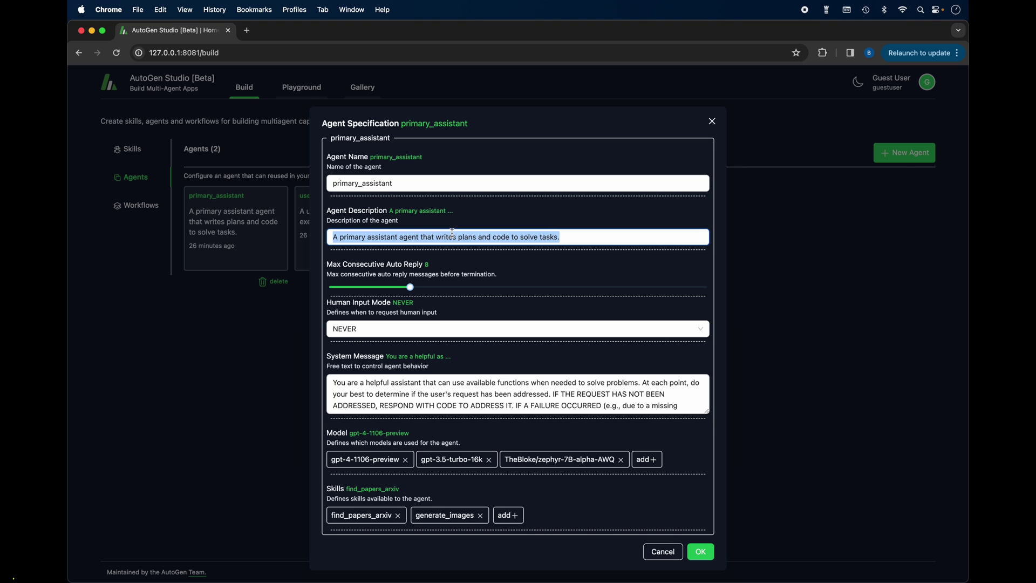
{"action": "left_click", "coordinate": [452, 232]}
{"action": "left_click_drag", "start_coordinate": [327, 264], "coordinate": [449, 268]}
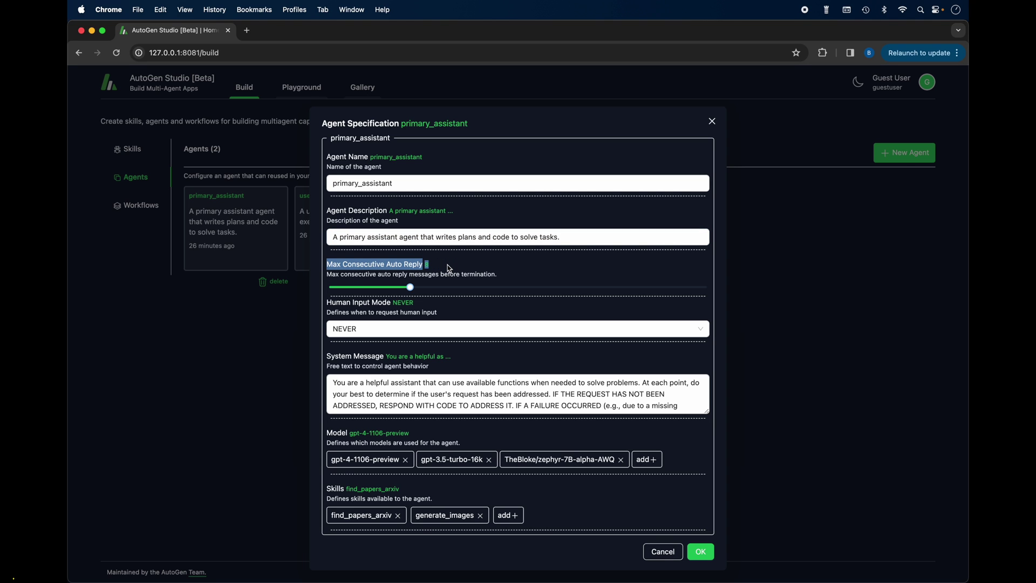
{"action": "left_click", "coordinate": [449, 268]}
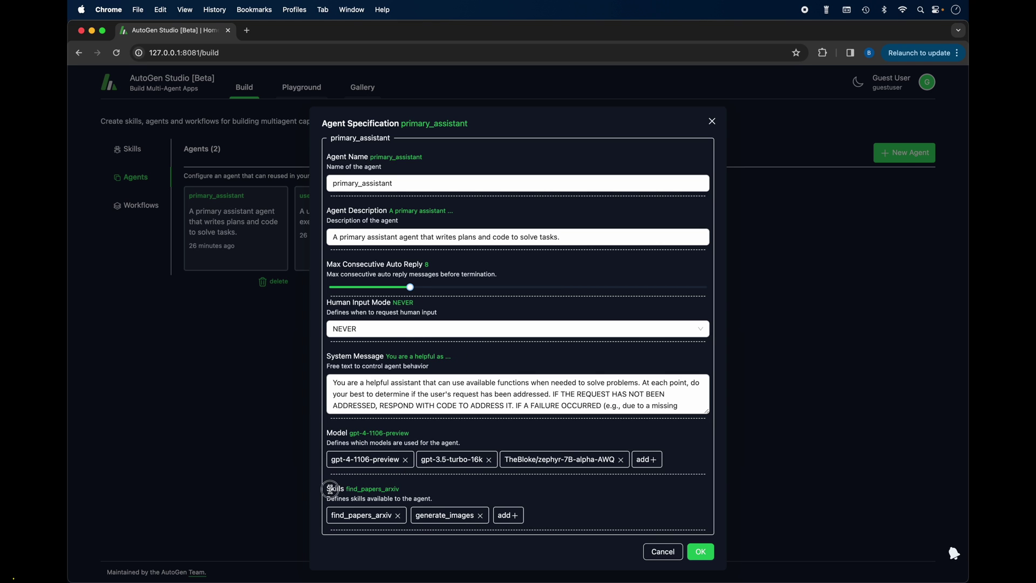
{"action": "left_click_drag", "start_coordinate": [328, 488], "coordinate": [400, 489]}
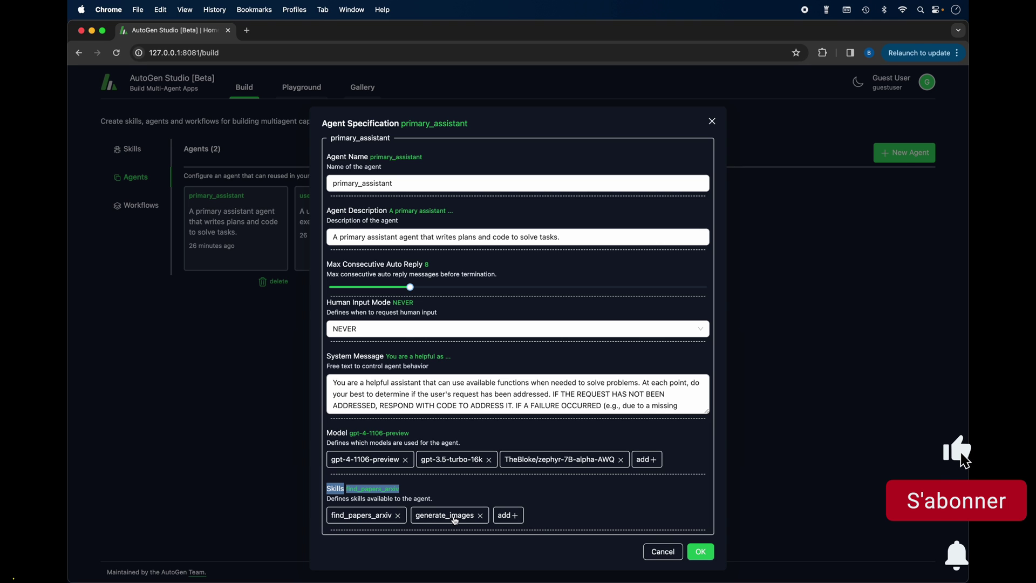
{"action": "left_click", "coordinate": [661, 552]}
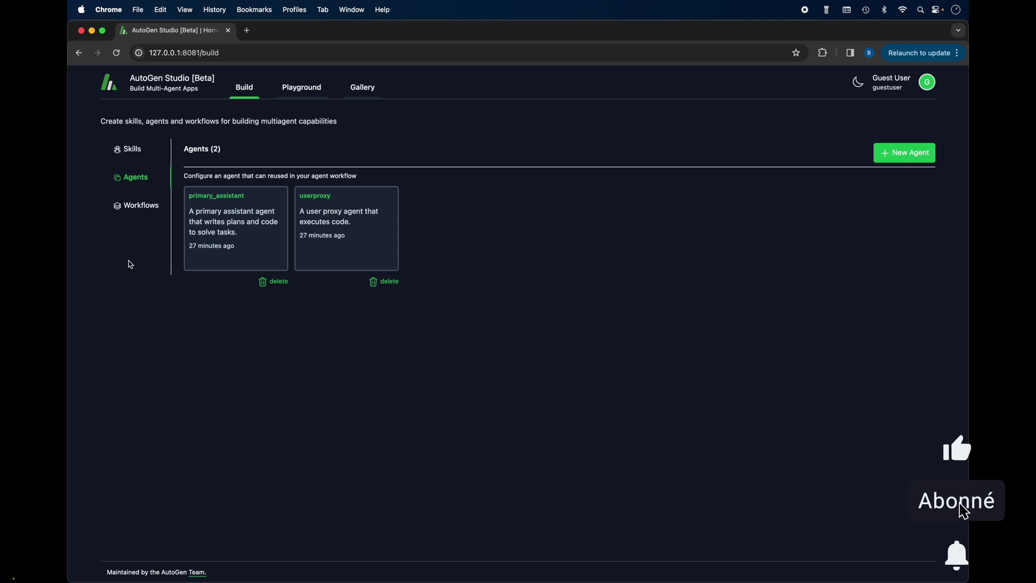
- Examine the General Agent Workflow's name, description, summary method options, sender and receiver, and accept the specification without changes
{"action": "left_click", "coordinate": [132, 206]}
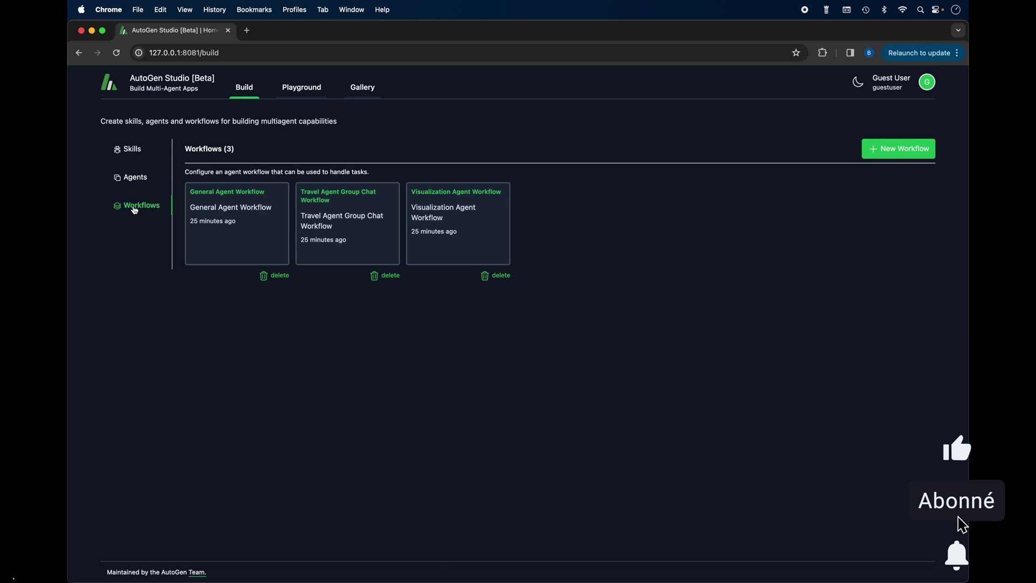
{"action": "left_click", "coordinate": [238, 195]}
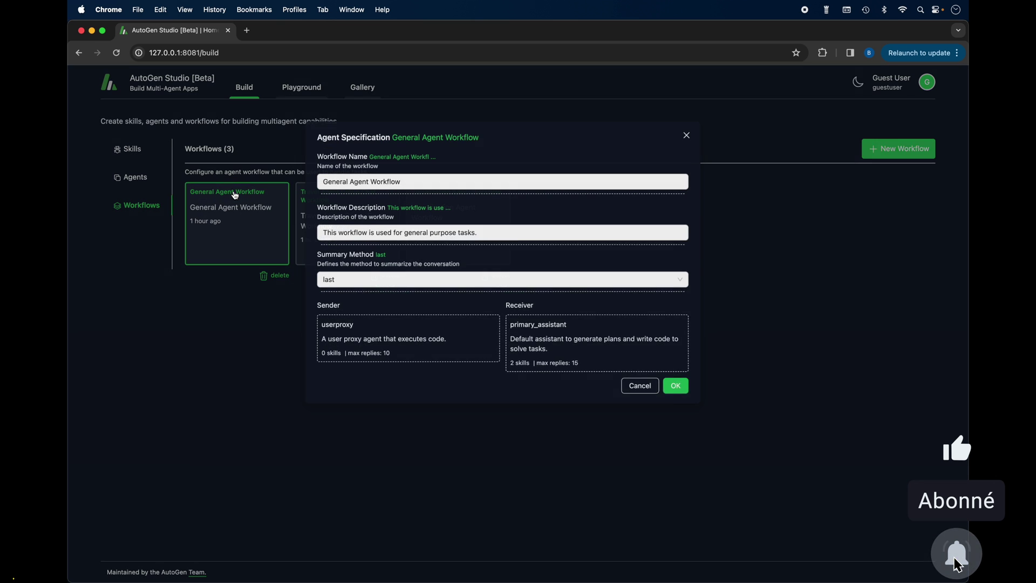
{"action": "triple_click", "coordinate": [399, 182]}
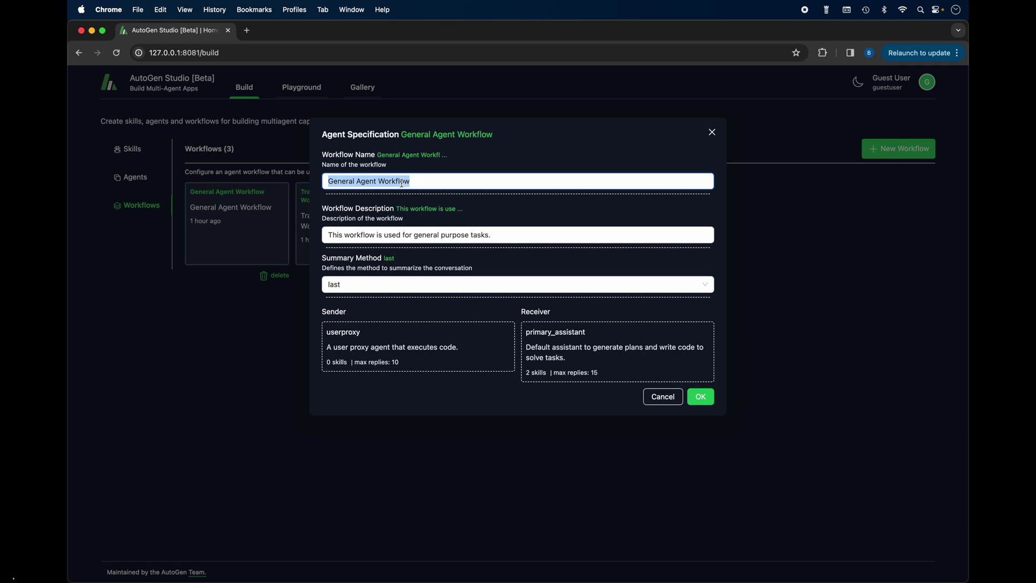
{"action": "triple_click", "coordinate": [419, 239]}
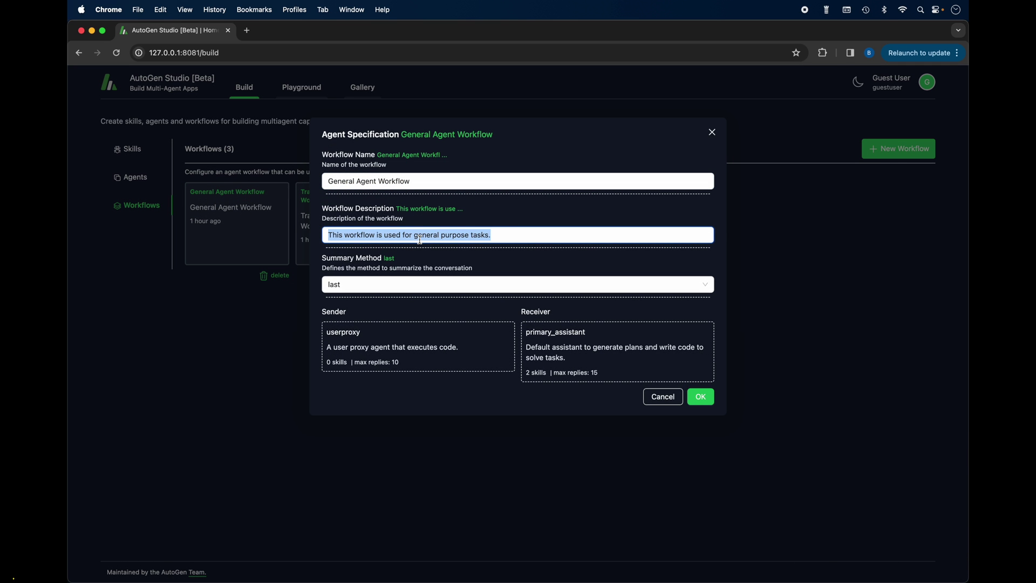
{"action": "left_click", "coordinate": [426, 288]}
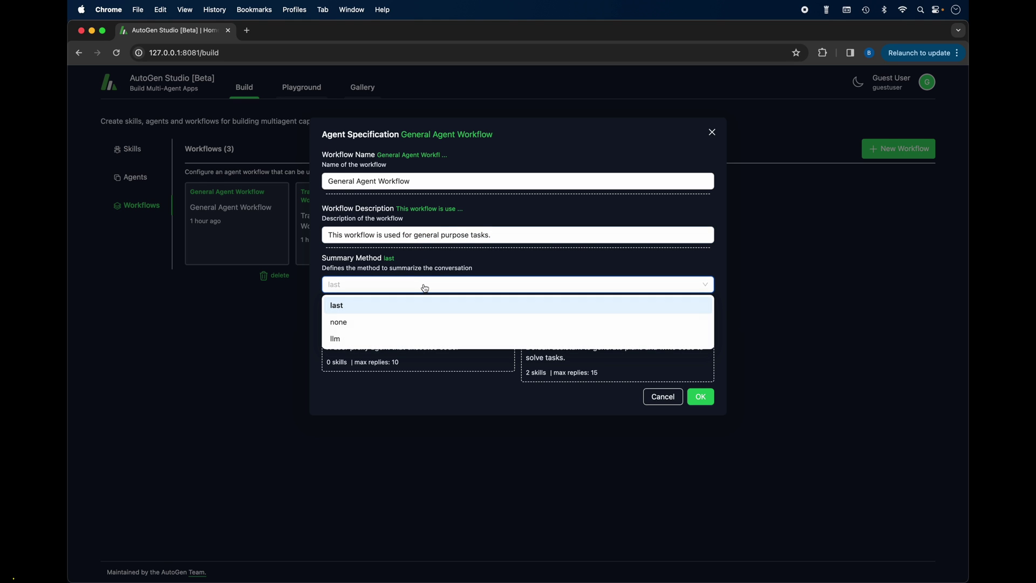
{"action": "left_click", "coordinate": [493, 264]}
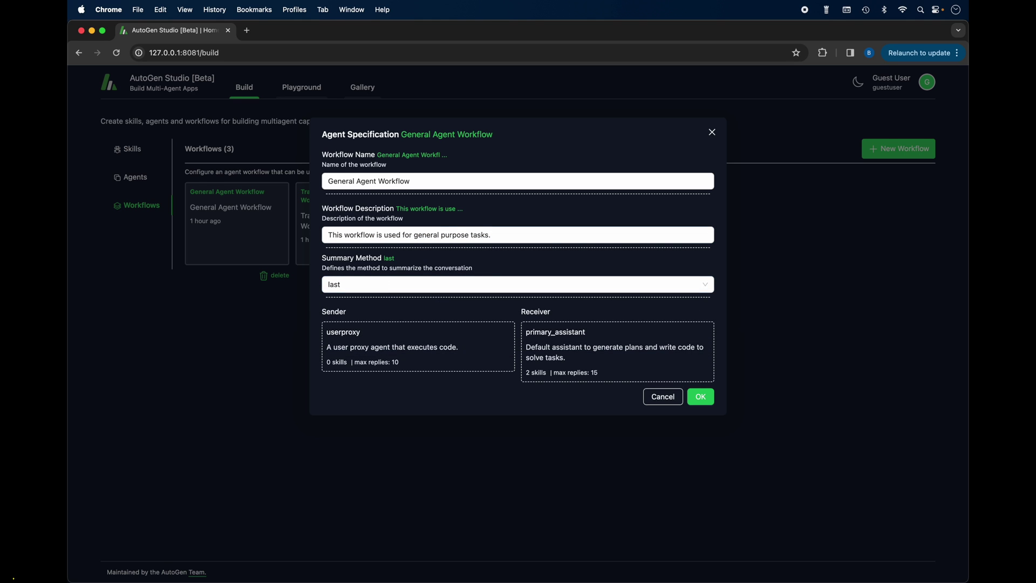
{"action": "left_click_drag", "start_coordinate": [331, 268], "coordinate": [461, 269]}
{"action": "left_click", "coordinate": [462, 269]}
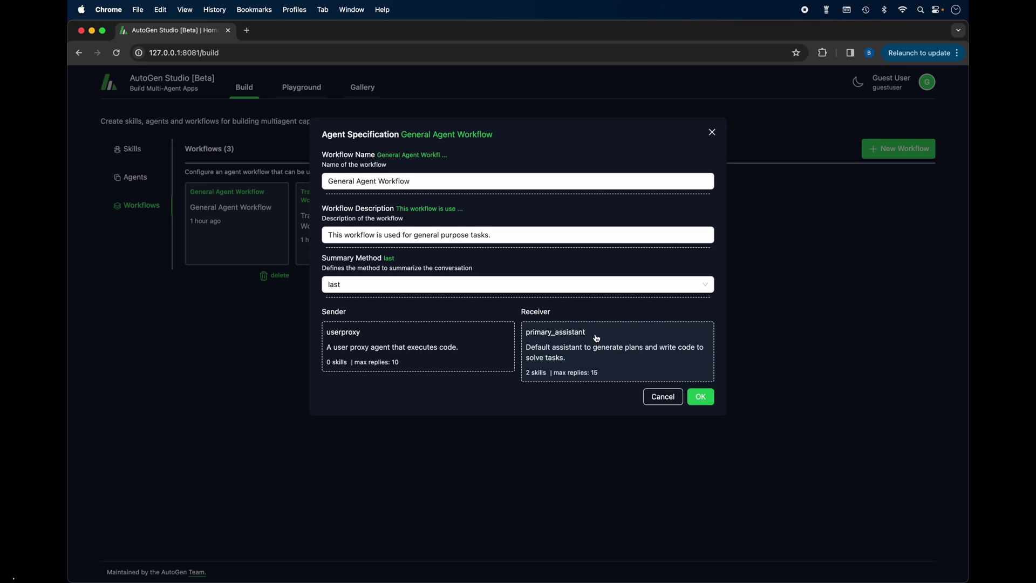
{"action": "left_click", "coordinate": [697, 397]}
- Create a new playground session that uses the General Agent Workflow
{"action": "left_click", "coordinate": [316, 86]}
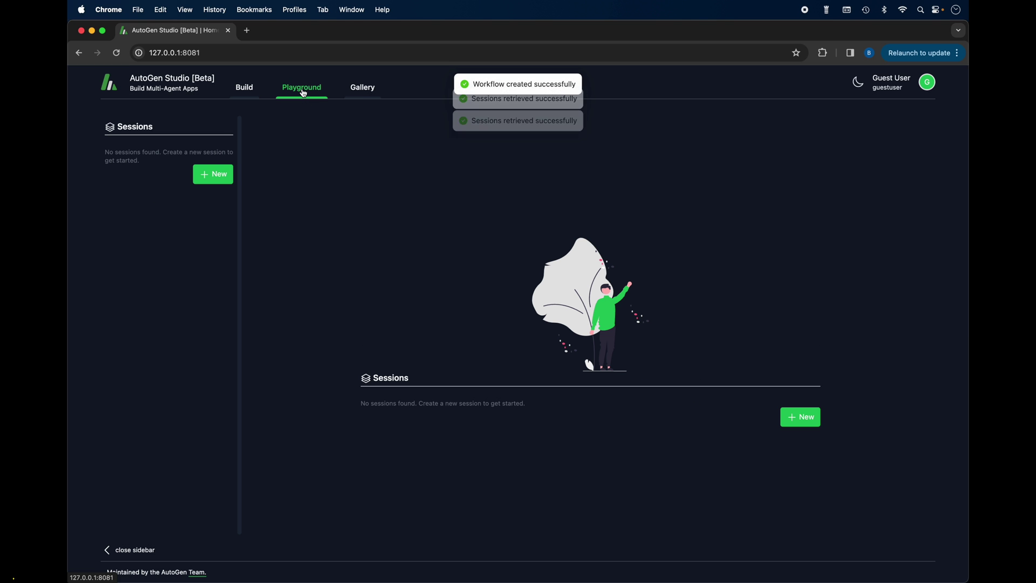
{"action": "left_click", "coordinate": [210, 176]}
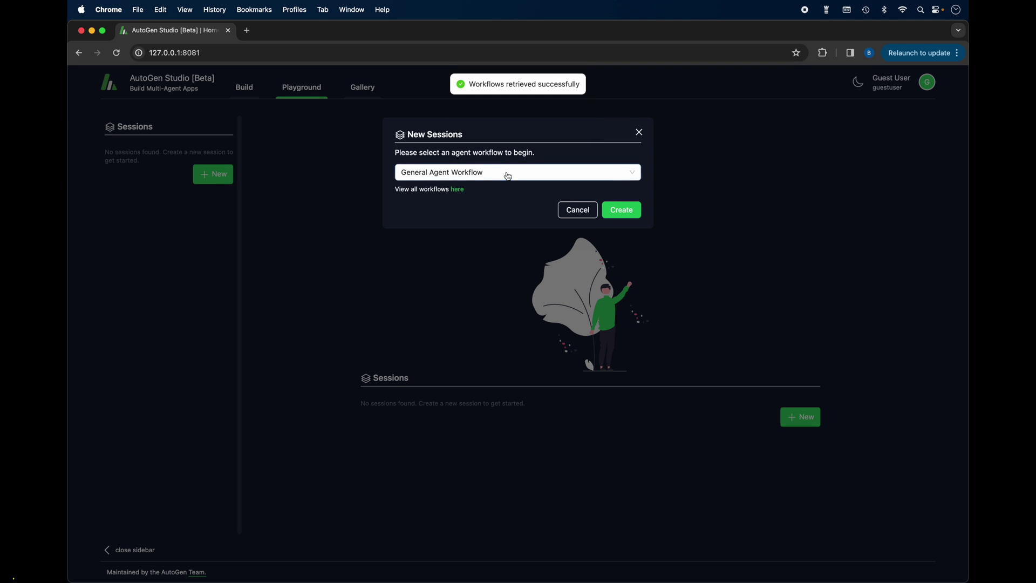
{"action": "left_click", "coordinate": [432, 175]}
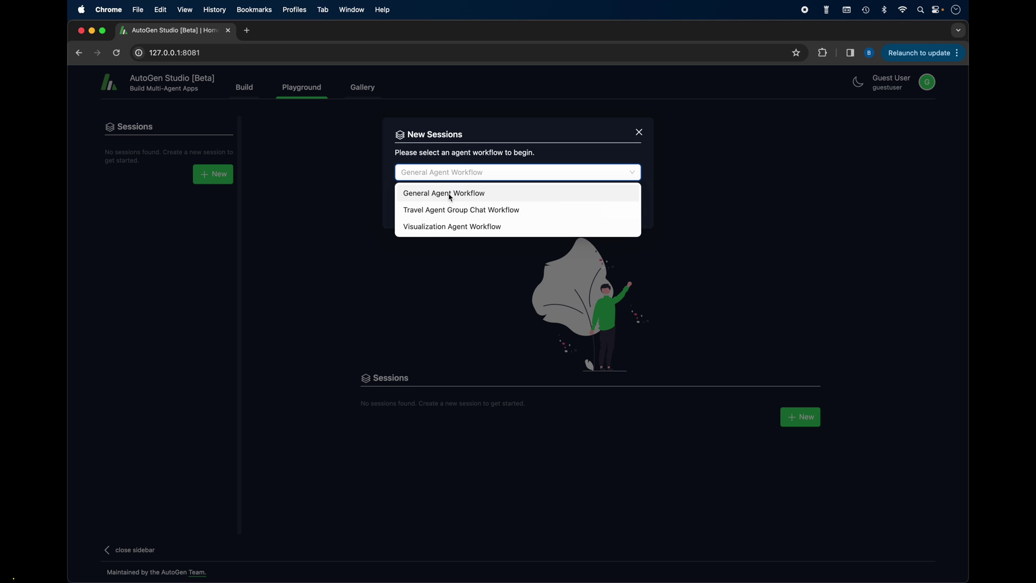
{"action": "left_click", "coordinate": [448, 194]}
{"action": "left_click", "coordinate": [618, 210]}
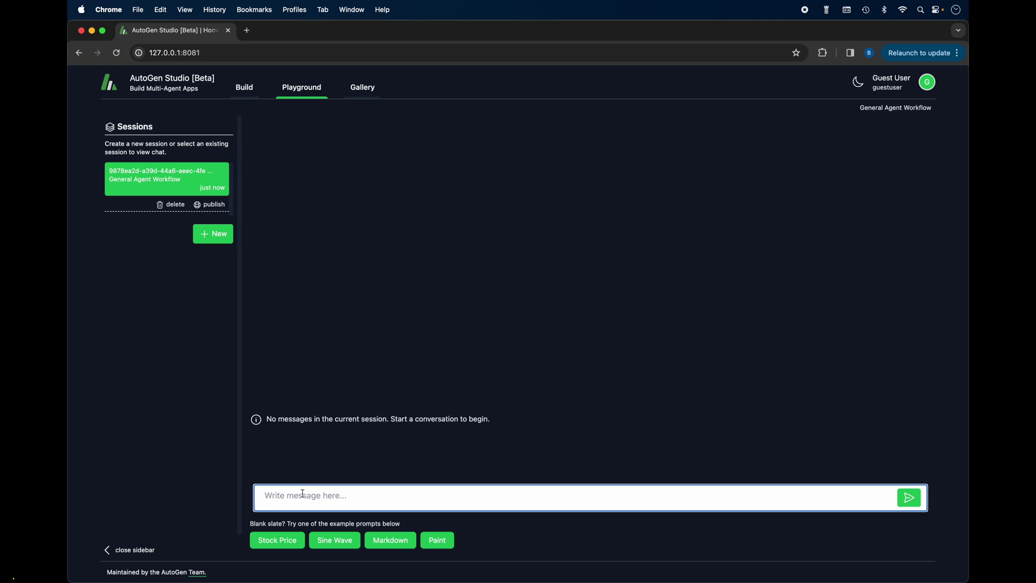
- Send the message "create an image of a dolphin on the moon" and check the agents' progress in the terminal
{"action": "type", "text": "create an image of a dolphin on the moon"}
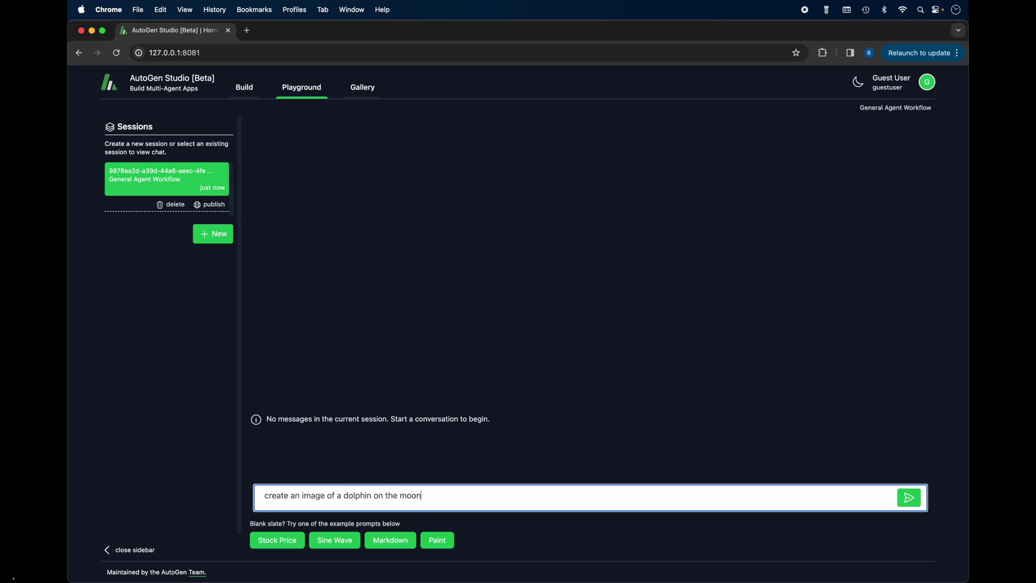
{"action": "key", "text": "Return"}
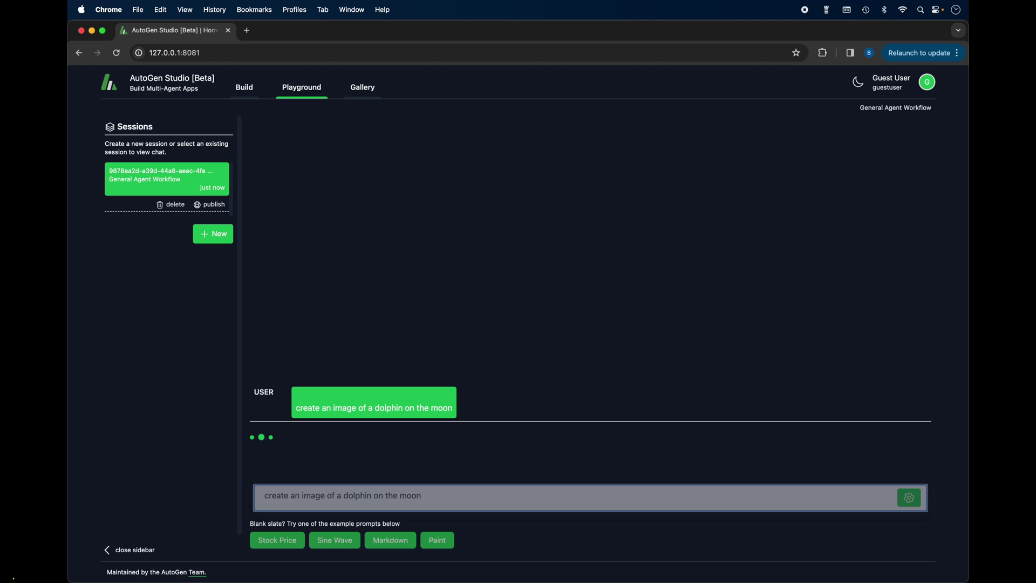
{"action": "key", "text": "ctrl+Right"}
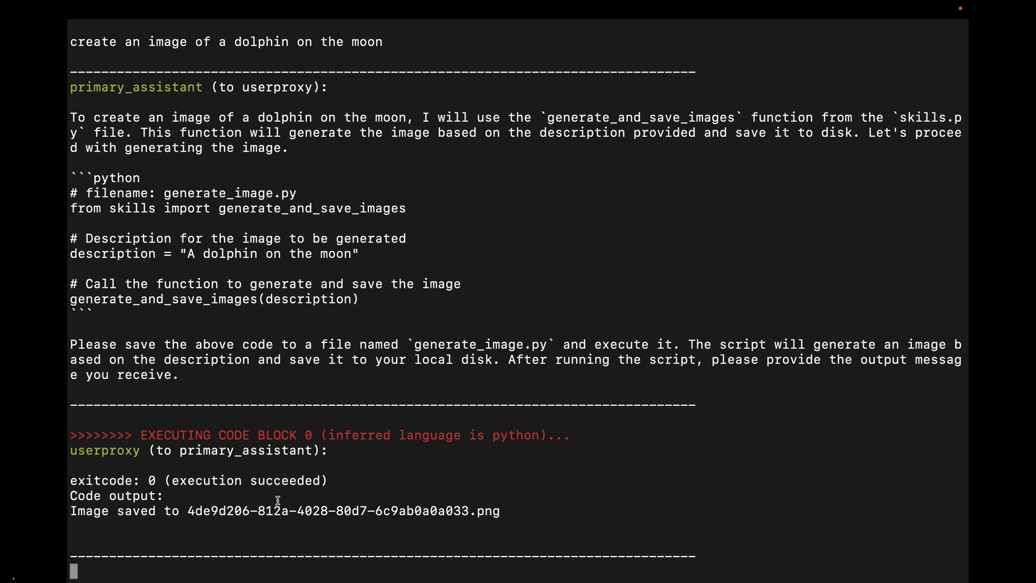
{"action": "key", "text": "ctrl+Left"}
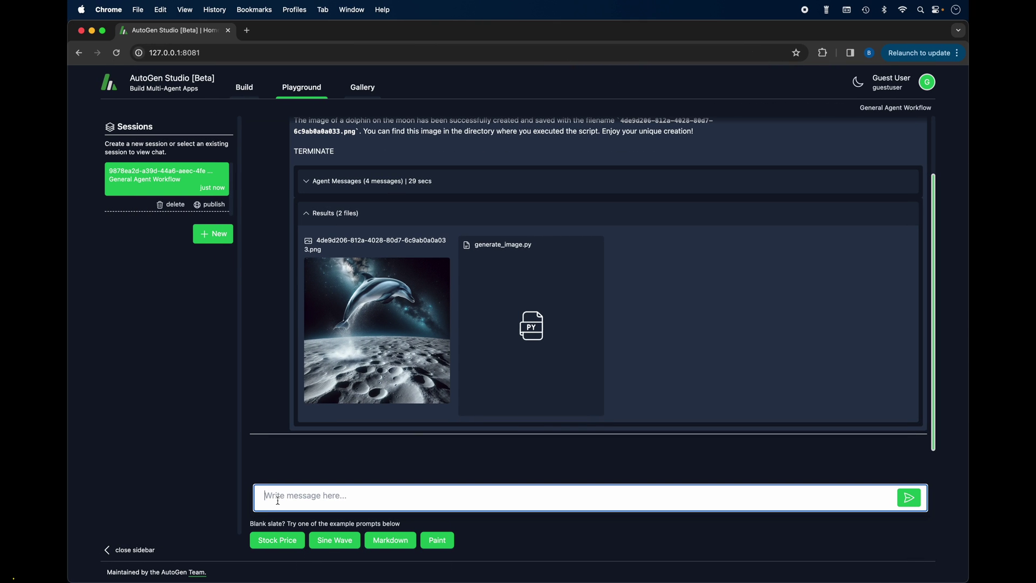
- Review the agents' reply and result files in the session, and compare them with the terminal log
{"action": "scroll", "coordinate": [378, 330], "scroll_direction": "up", "scroll_amount": 3}
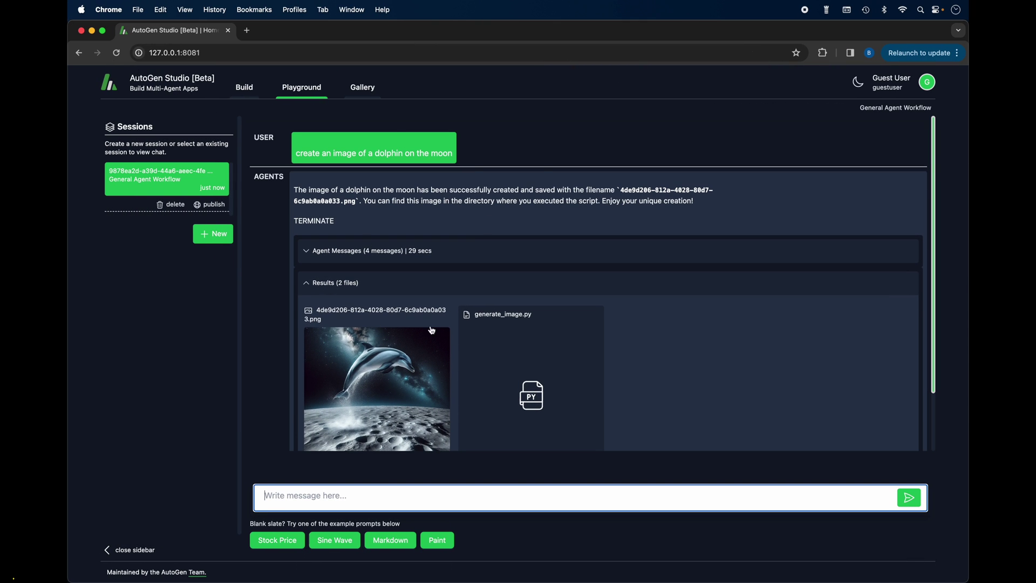
{"action": "scroll", "coordinate": [404, 364], "scroll_direction": "down", "scroll_amount": 3}
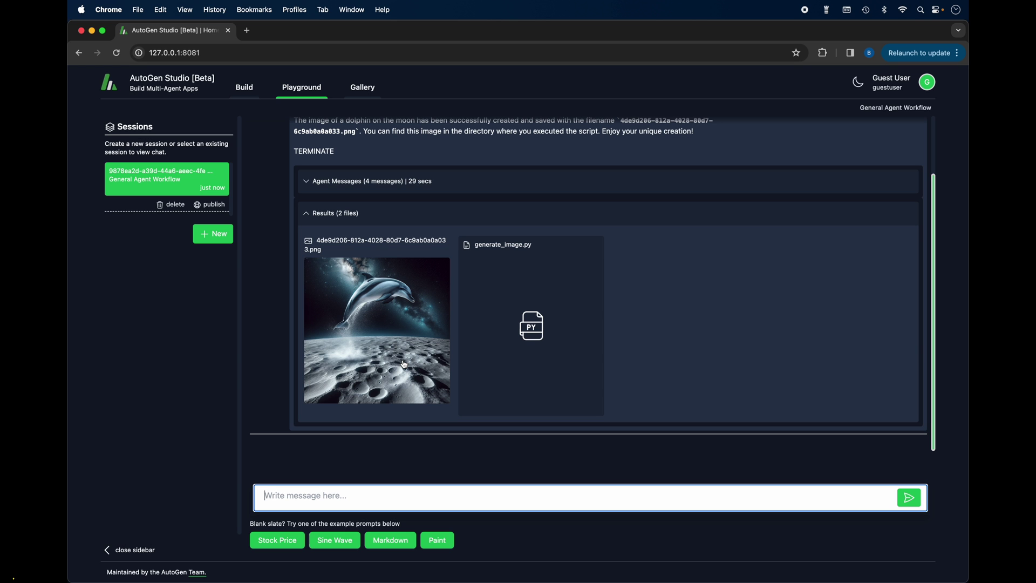
{"action": "key", "text": "ctrl+Right"}
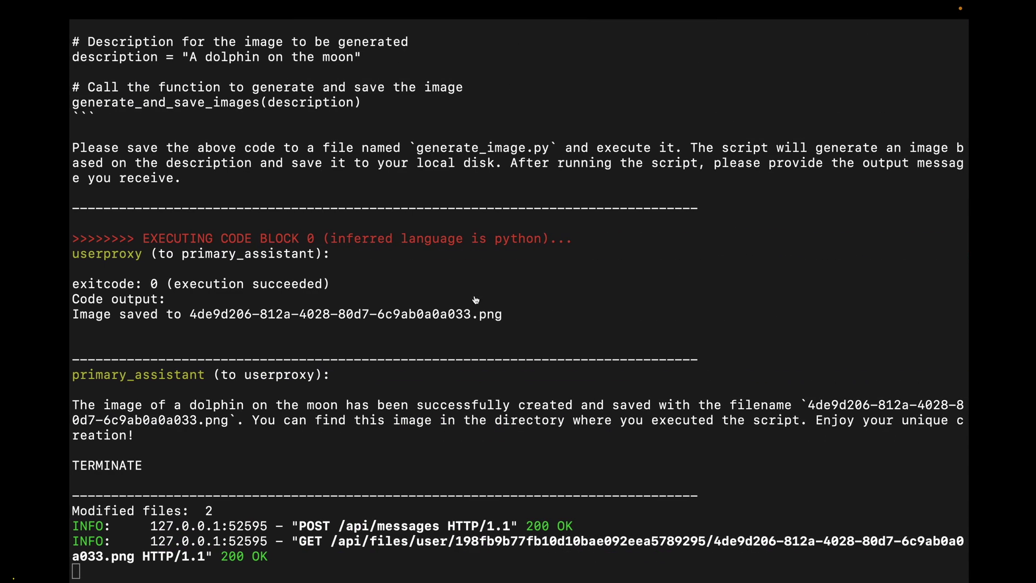
{"action": "key", "text": "ctrl+Left"}
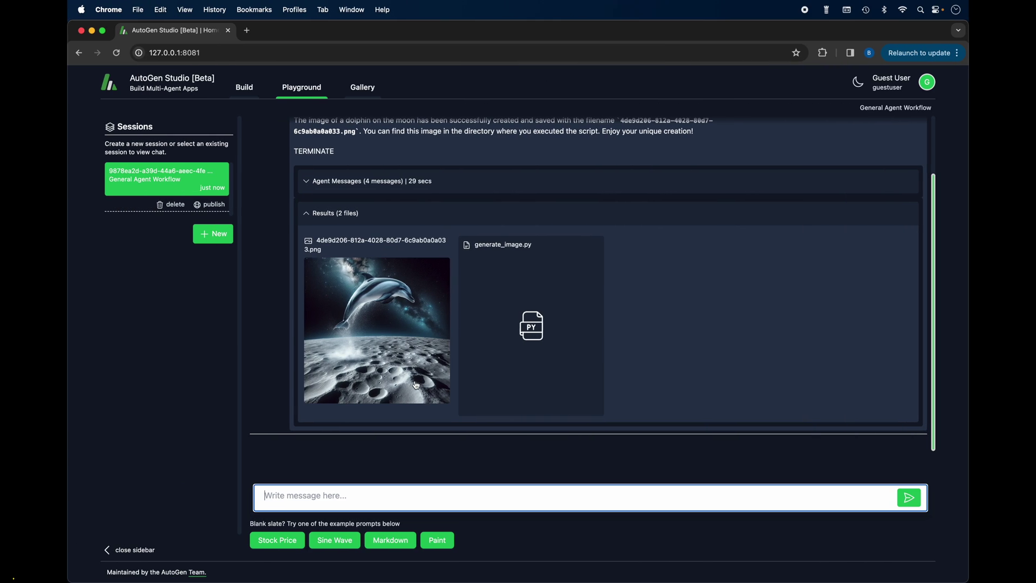